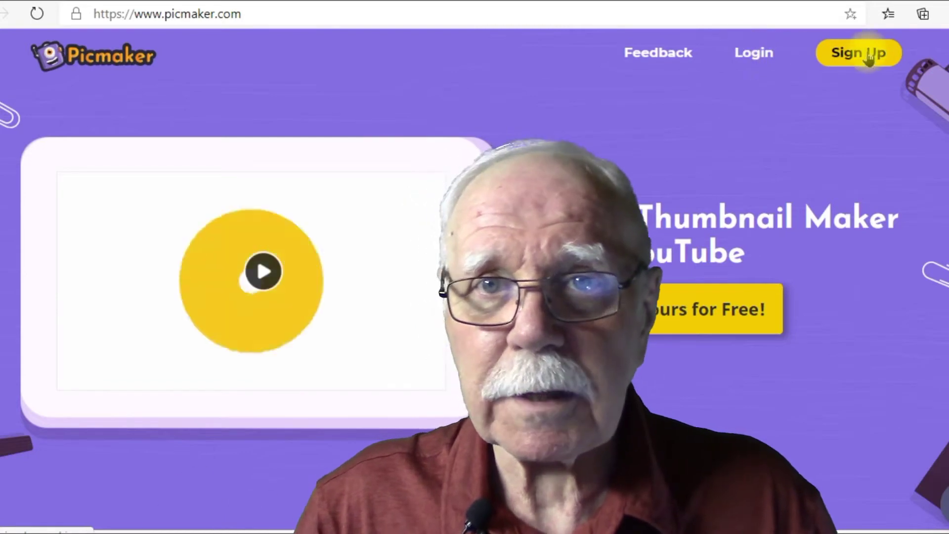
# Step: Sign in on the Picmaker home page to start a new thumbnail project
pyautogui.click(754, 56)
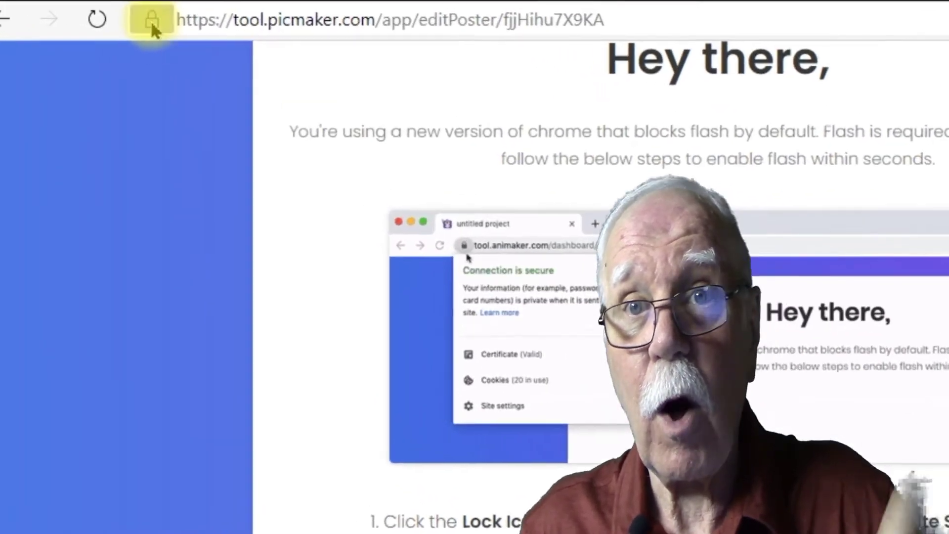
# Step: Set Flash to Allow for tool.picmaker.com in Edge's site settings and reload the page
pyautogui.click(76, 15)
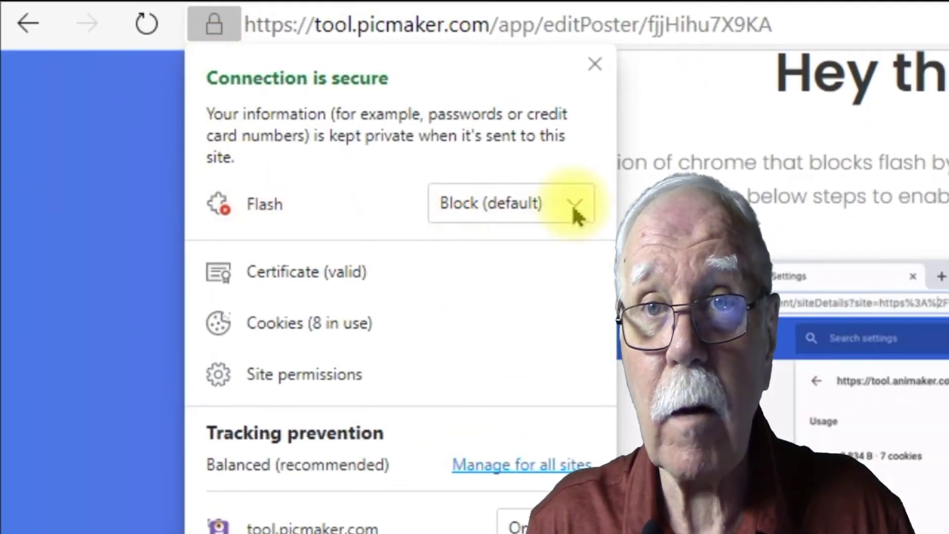
pyautogui.click(575, 214)
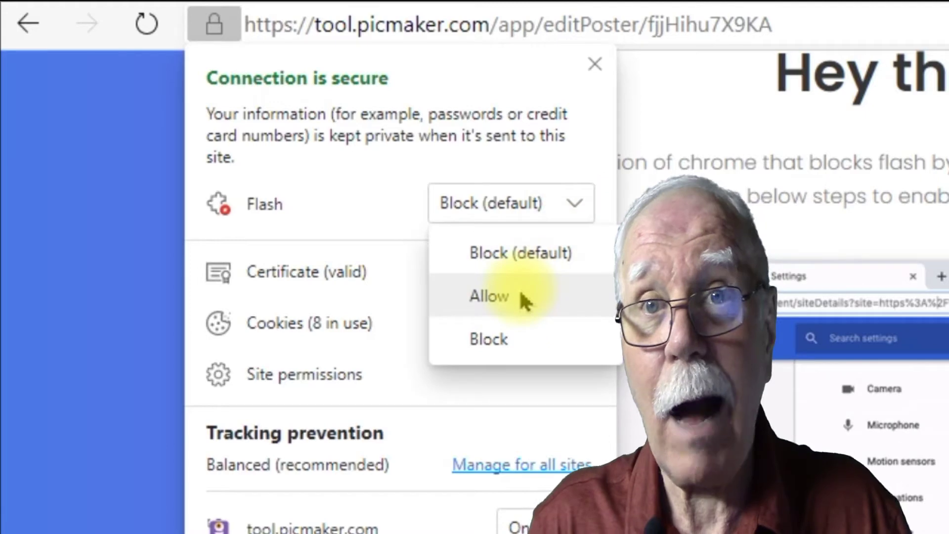
pyautogui.click(524, 300)
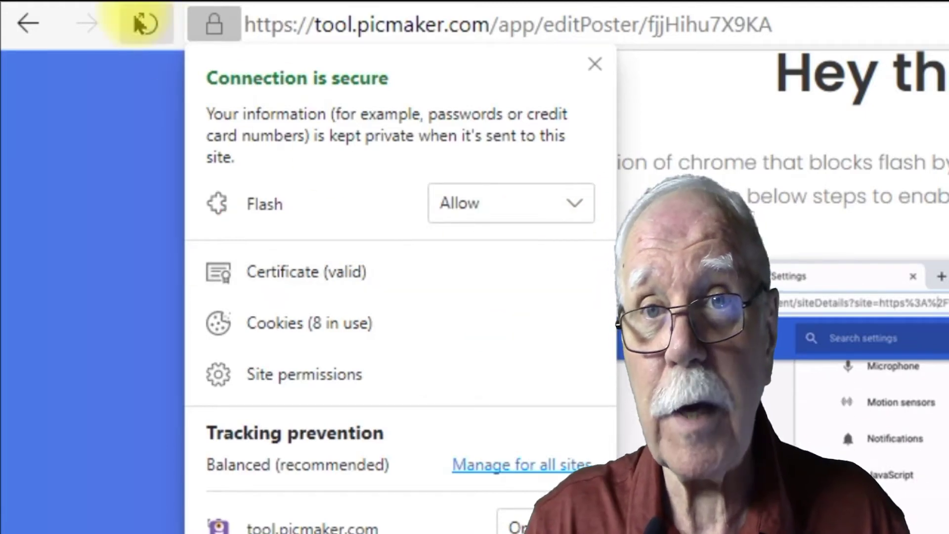
pyautogui.click(140, 24)
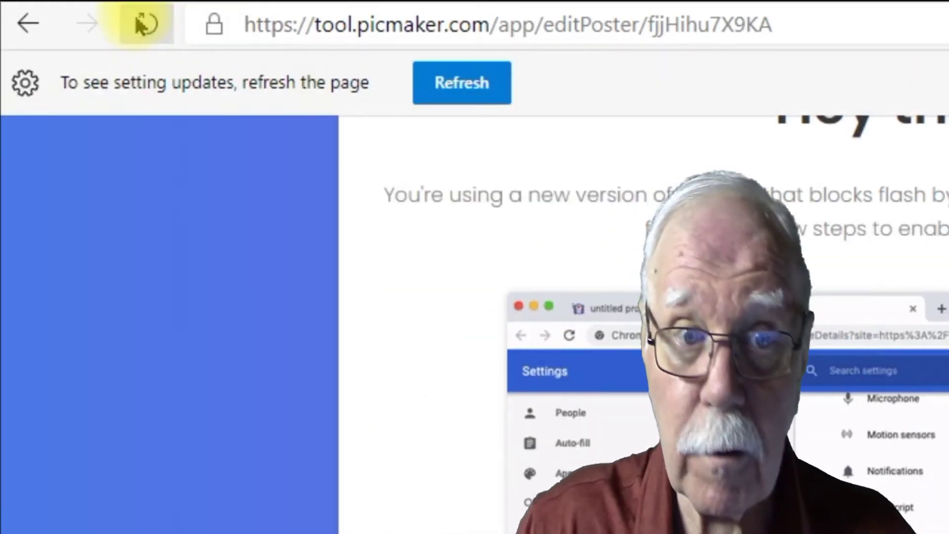
pyautogui.click(141, 24)
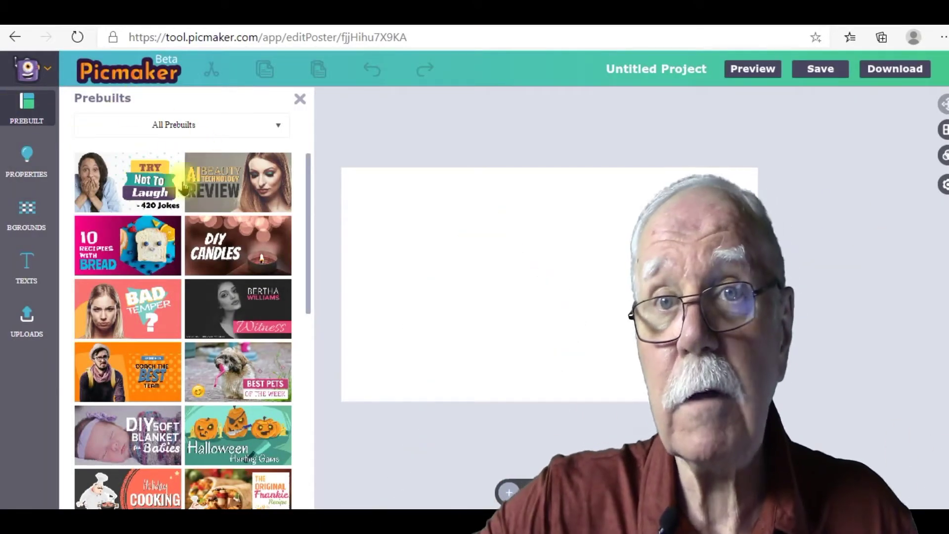
# Step: Load the Photography Hacks prebuilt template and nudge the photographer photo into place
pyautogui.moveTo(311, 256); pyautogui.dragTo(306, 392)
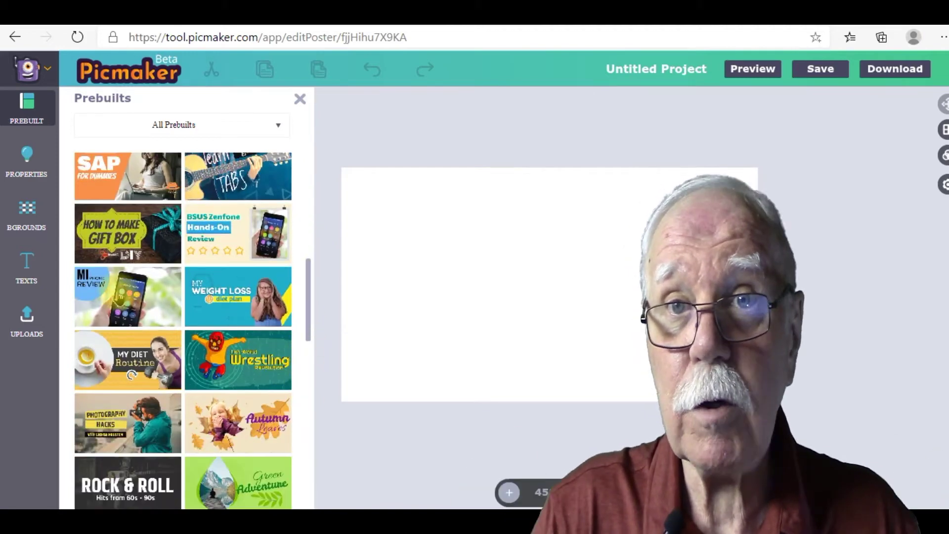
pyautogui.click(142, 421)
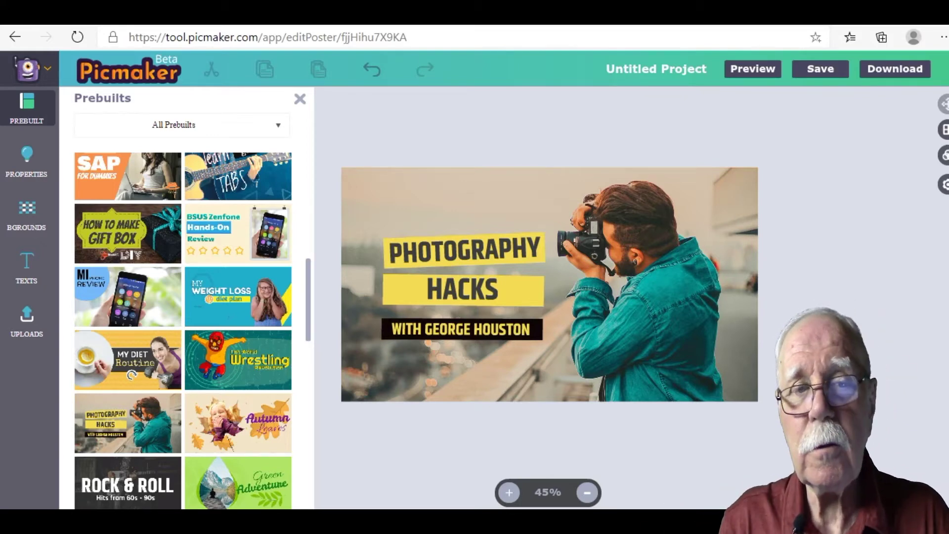
pyautogui.moveTo(648, 244); pyautogui.dragTo(655, 234)
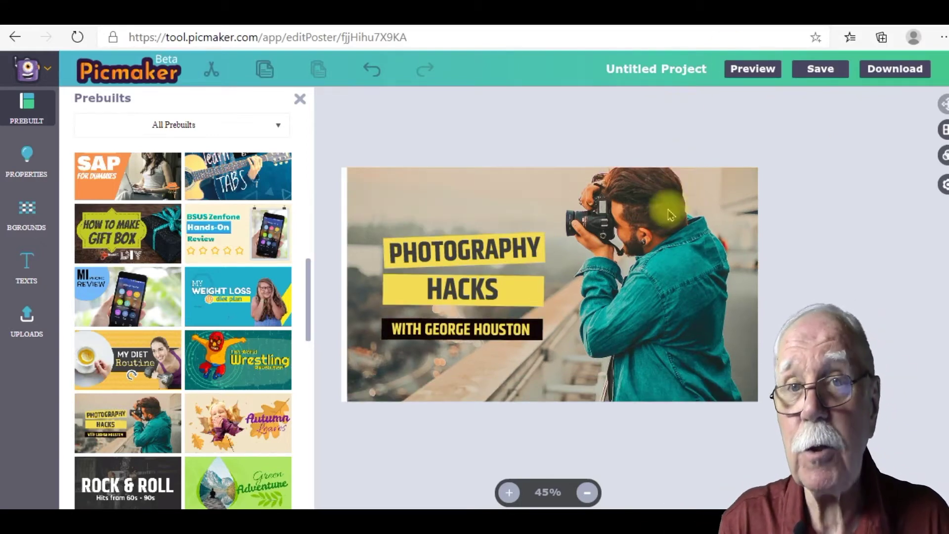
pyautogui.moveTo(663, 203); pyautogui.dragTo(654, 234)
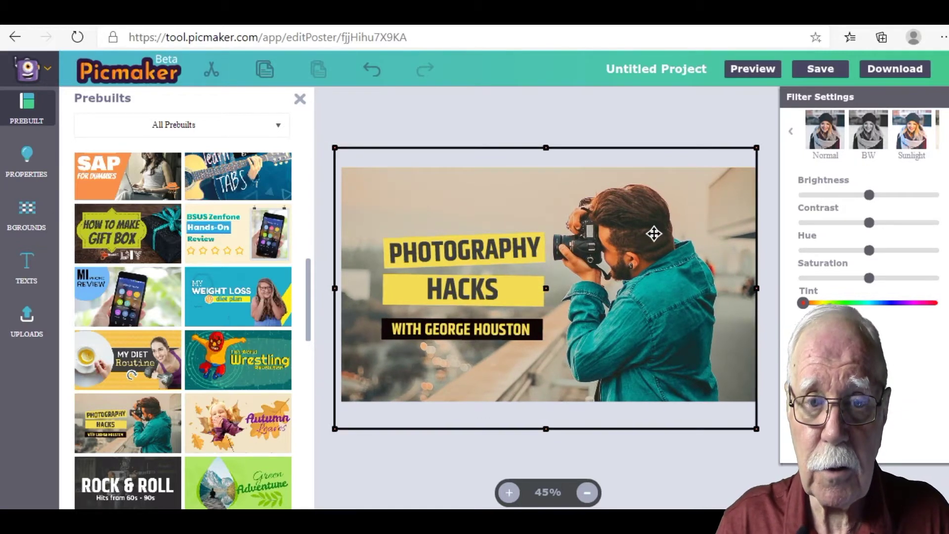
pyautogui.moveTo(654, 233); pyautogui.dragTo(654, 233)
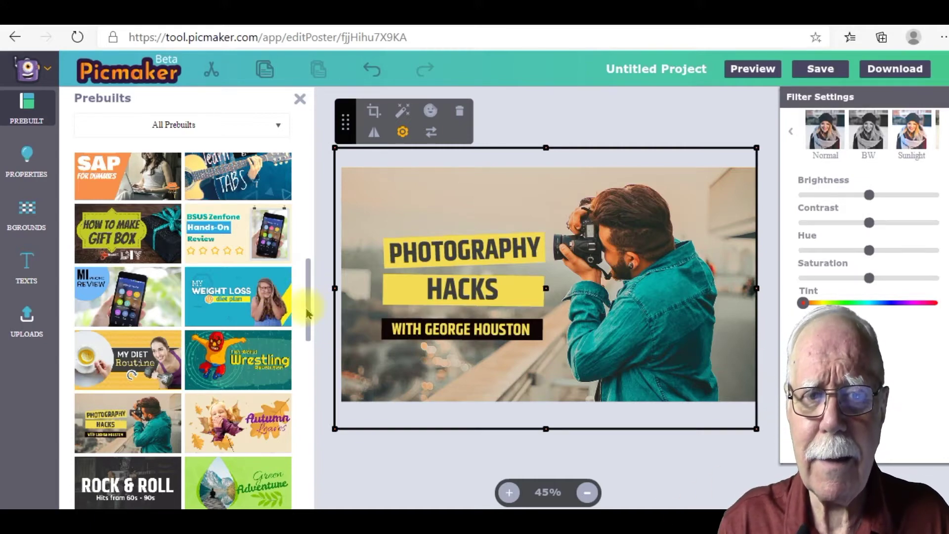
pyautogui.scroll(-5, 307, 335)
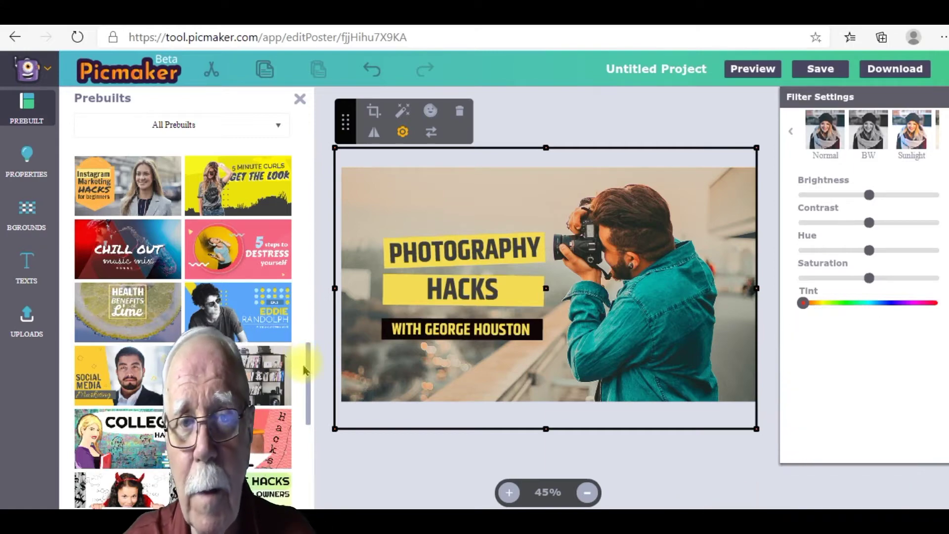
pyautogui.scroll(-7, 311, 381)
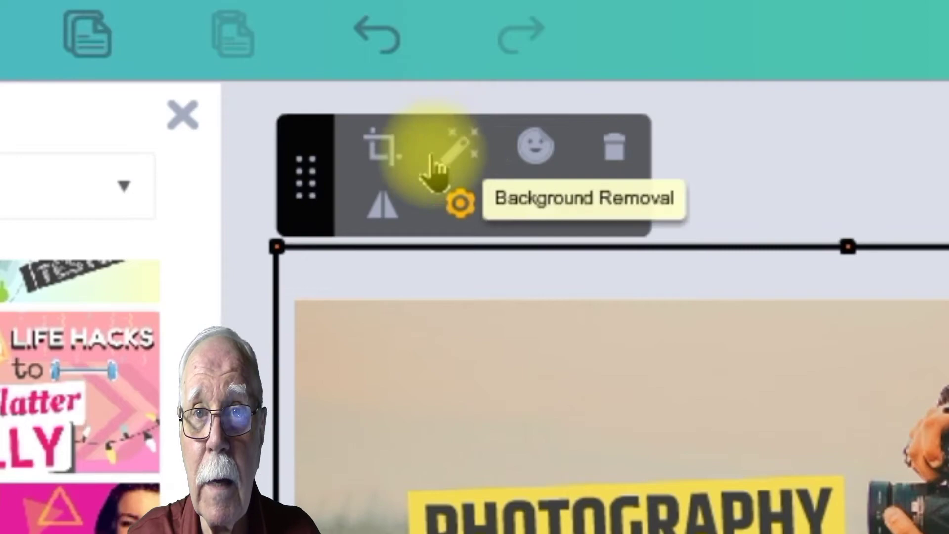
# Step: Auto-remove the photo's background and refine the cut-out with an enlarged subtract brush
pyautogui.click(461, 166)
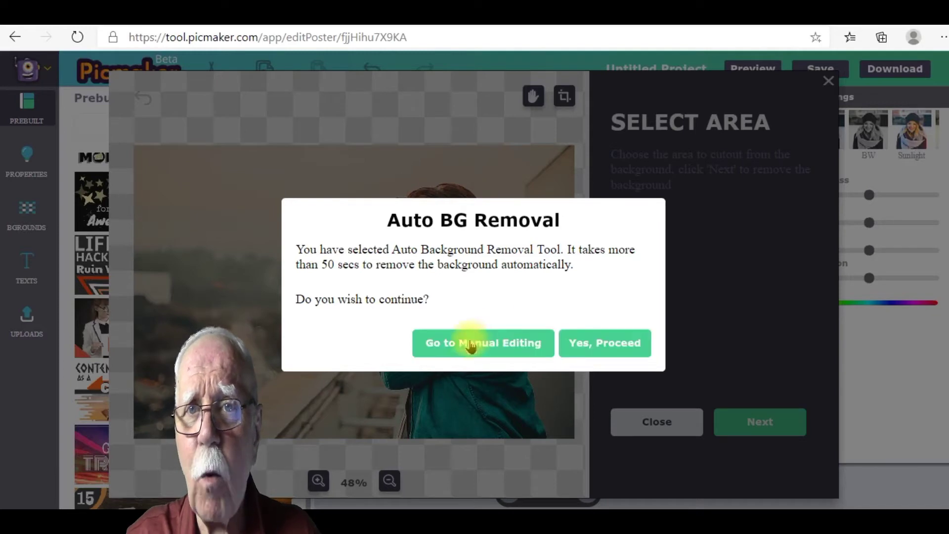
pyautogui.click(585, 349)
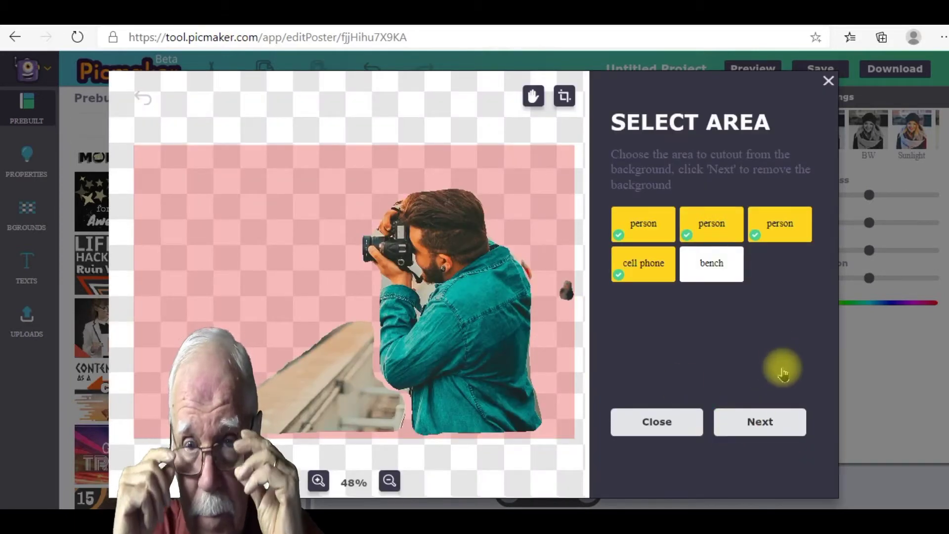
pyautogui.click(759, 422)
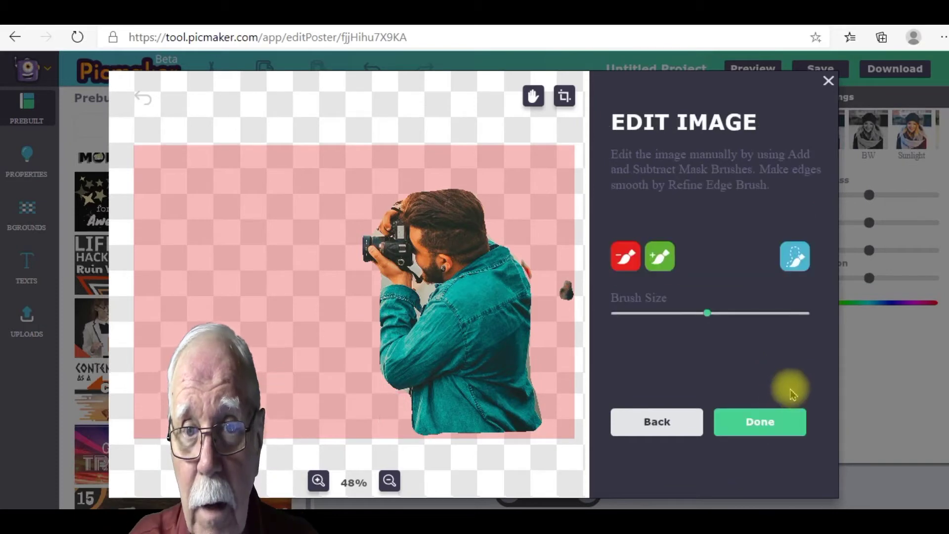
pyautogui.click(625, 259)
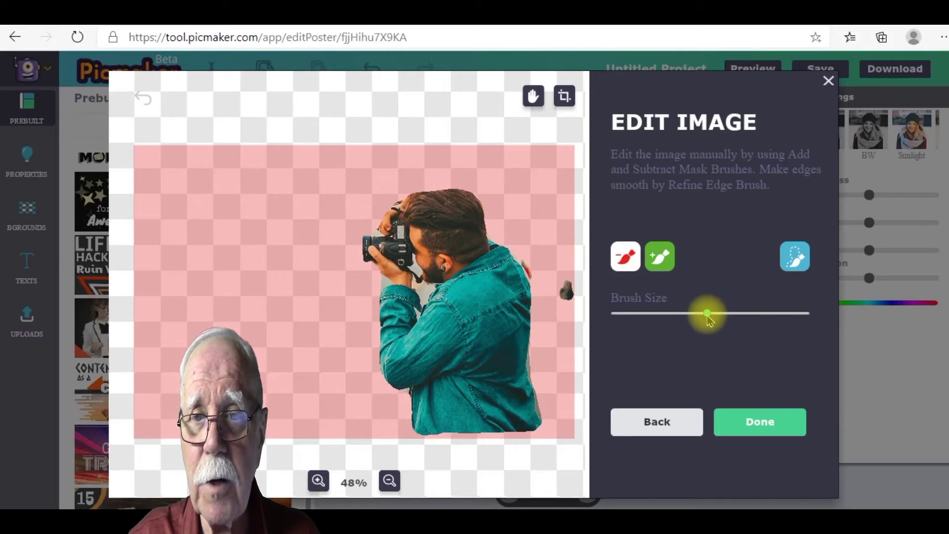
pyautogui.moveTo(707, 312); pyautogui.dragTo(770, 312)
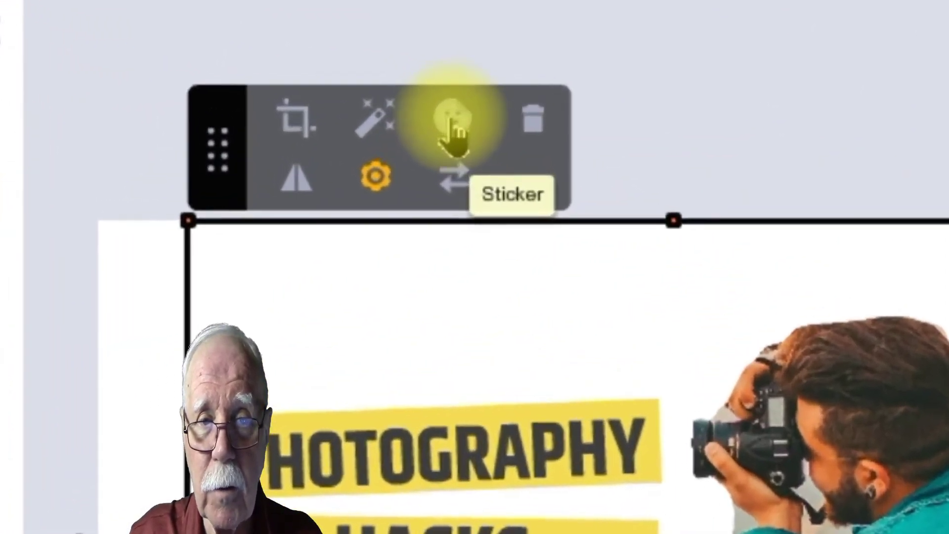
# Step: Stickerify the cut-out photographer with a white outline and inner stroke
pyautogui.click(454, 124)
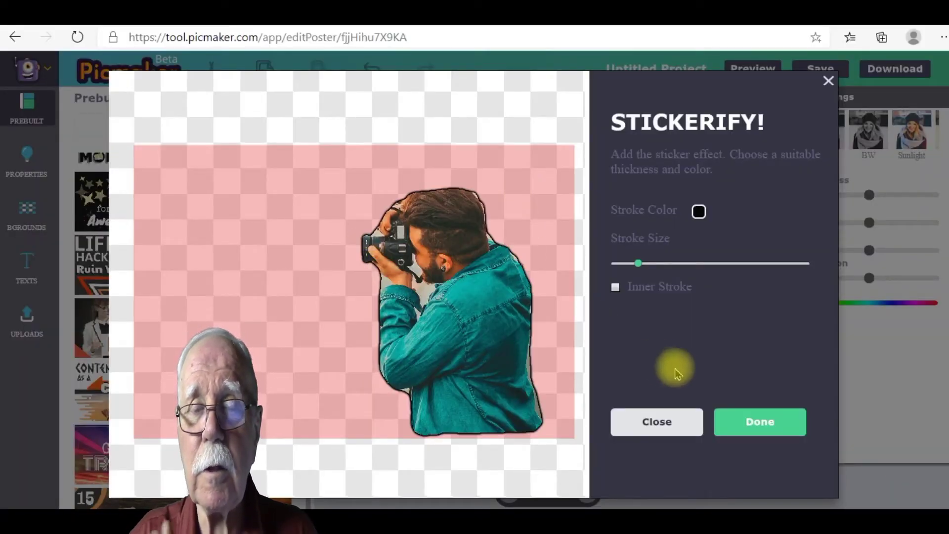
pyautogui.click(699, 214)
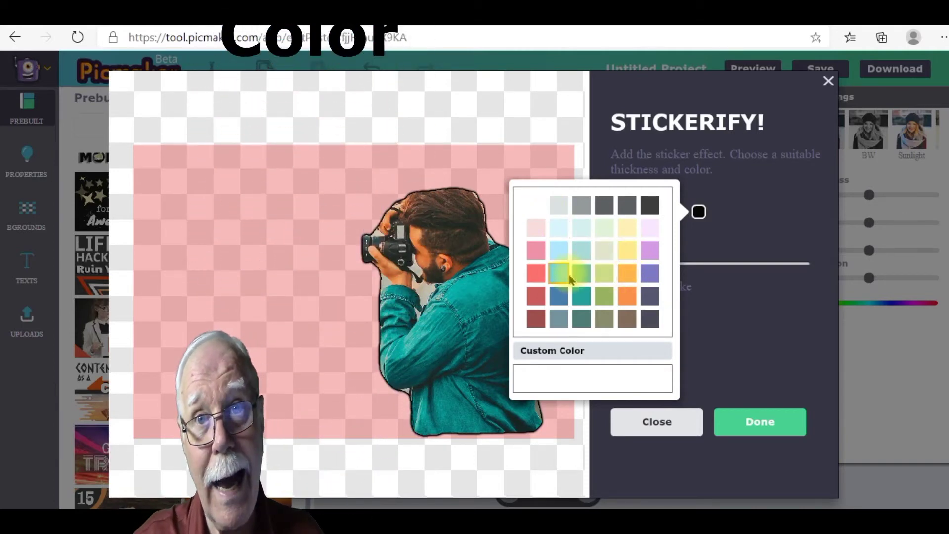
pyautogui.click(564, 297)
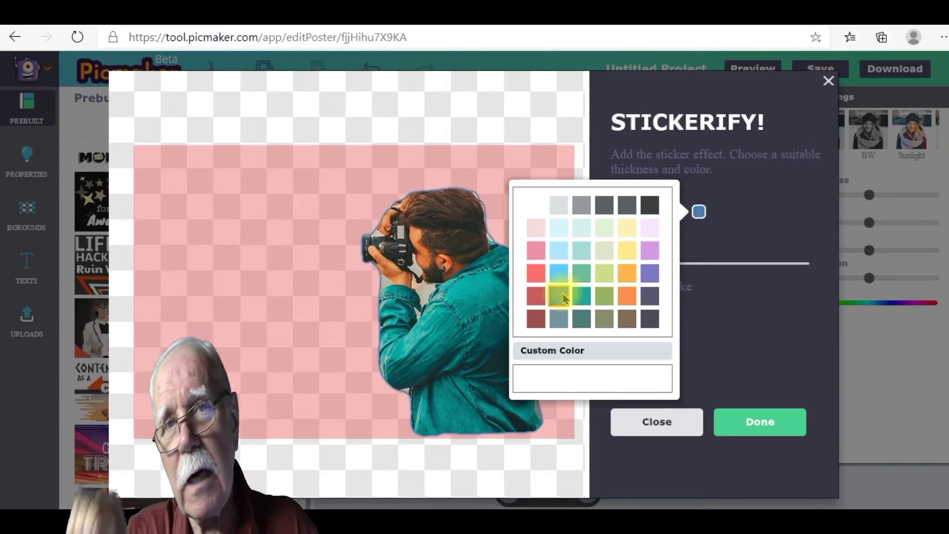
pyautogui.click(649, 225)
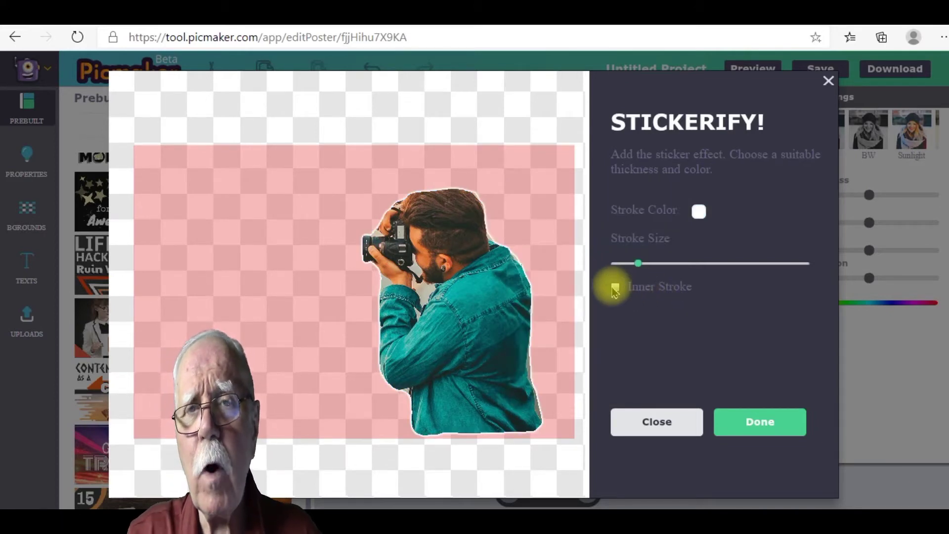
pyautogui.click(615, 288)
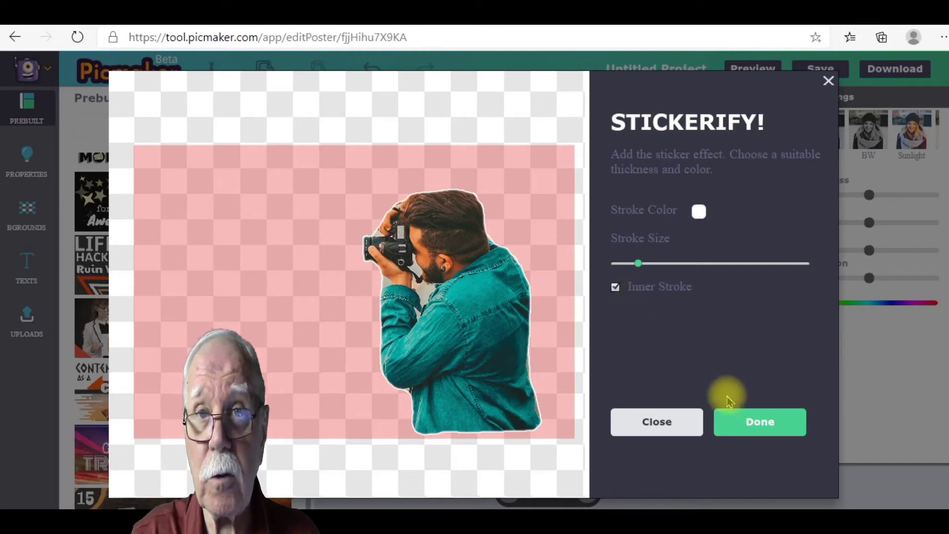
pyautogui.click(741, 419)
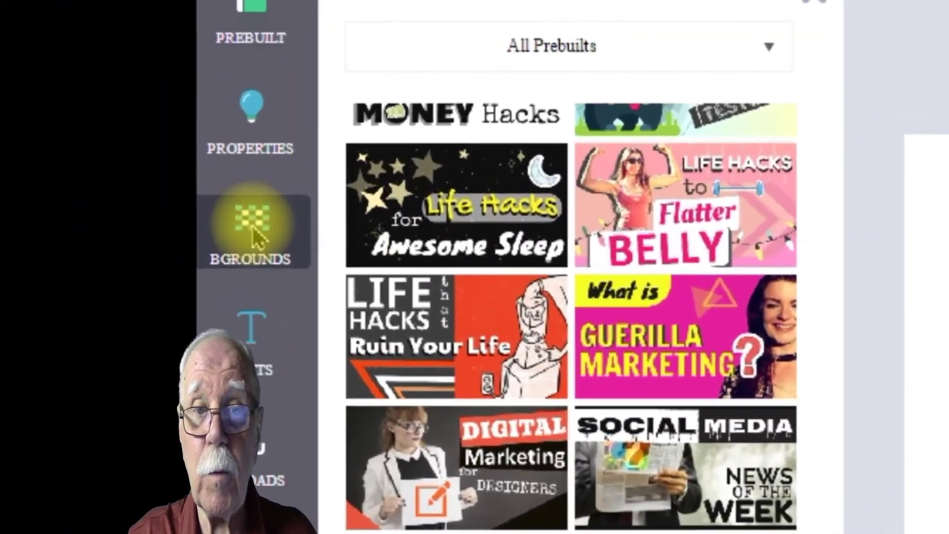
pyautogui.click(98, 217)
# Step: Try solid colours and gradients, settling on a light-blue-to-navy gradient background
pyautogui.click(234, 247)
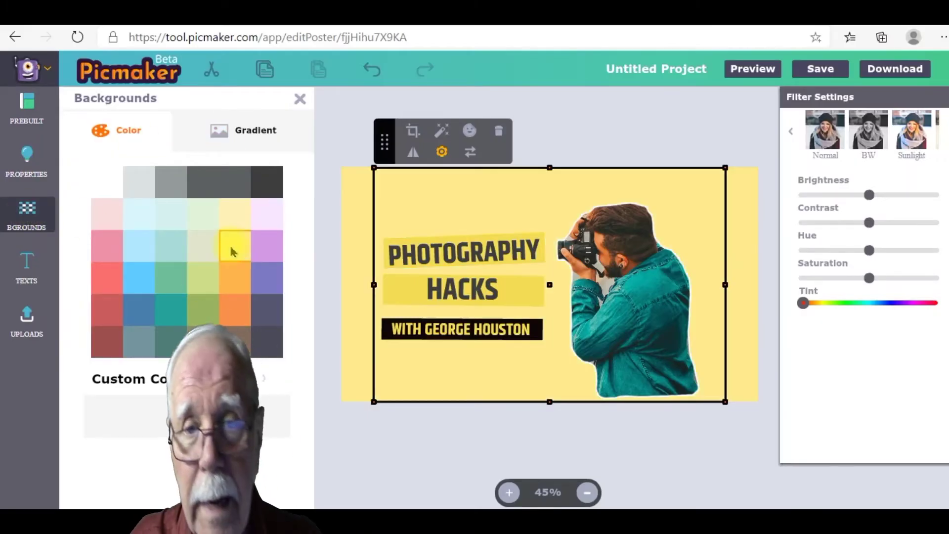
pyautogui.click(143, 315)
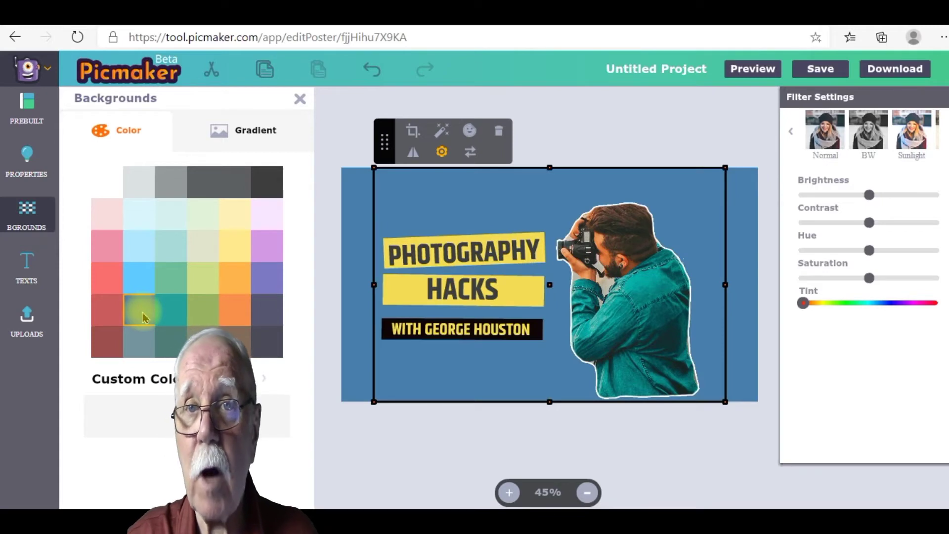
pyautogui.click(137, 277)
pyautogui.click(227, 137)
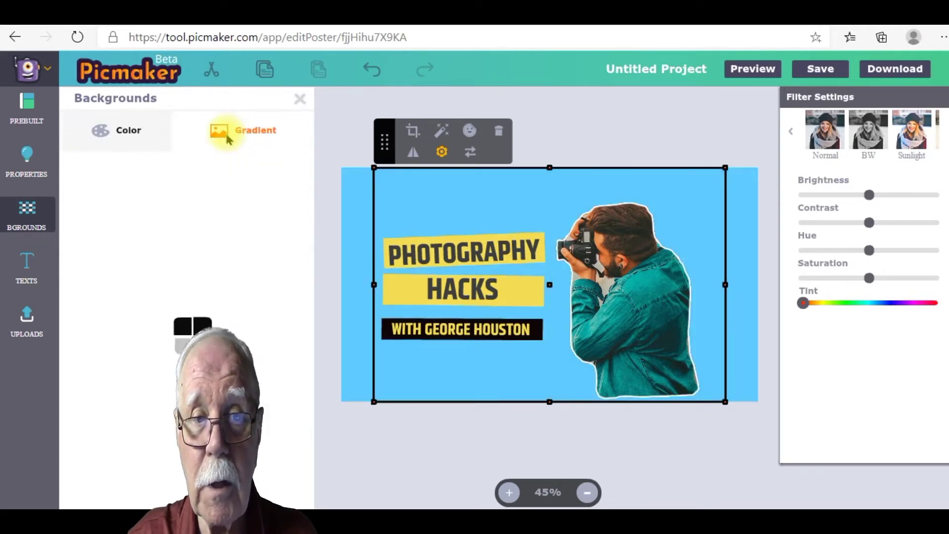
pyautogui.click(195, 303)
pyautogui.click(260, 301)
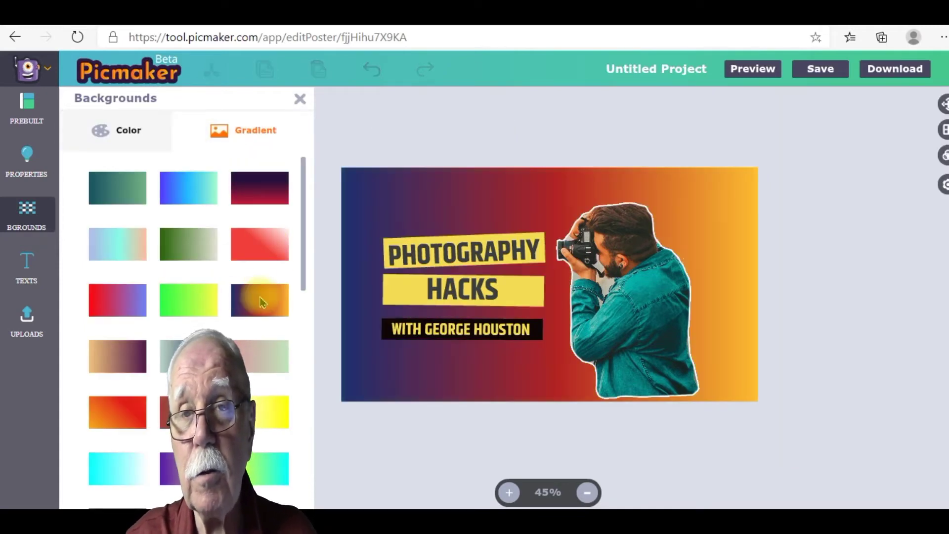
pyautogui.click(118, 188)
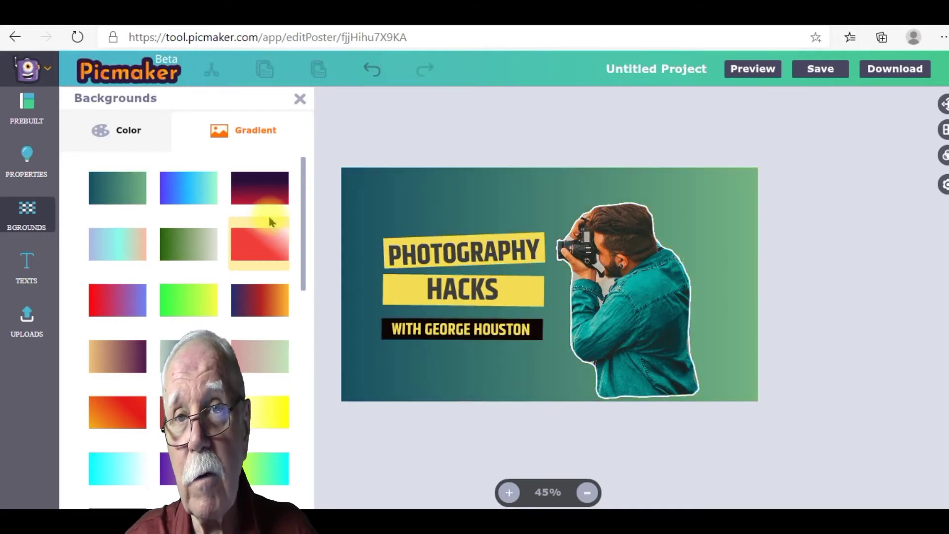
pyautogui.click(118, 470)
pyautogui.scroll(-5, 306, 290)
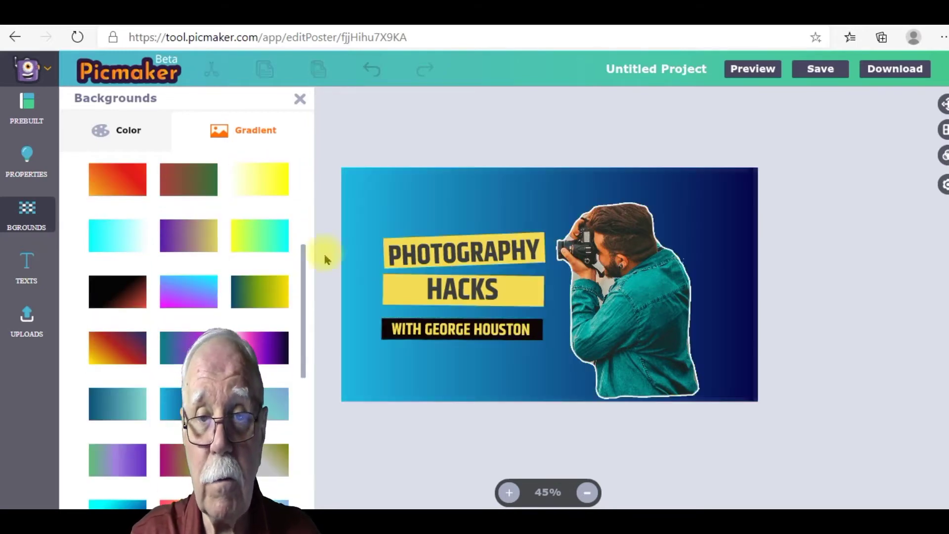
pyautogui.click(27, 158)
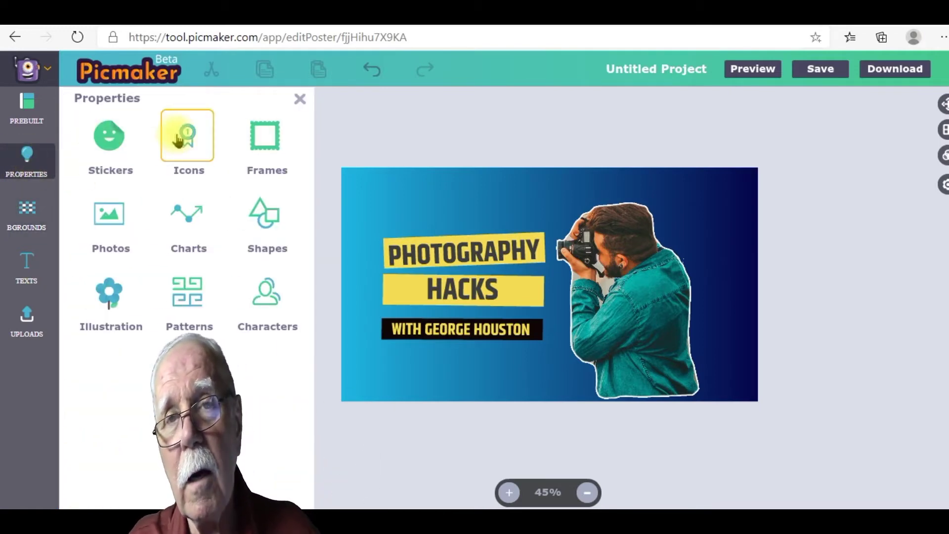
# Step: Trial a bordered frame in the top-left corner, then delete it
pyautogui.click(255, 143)
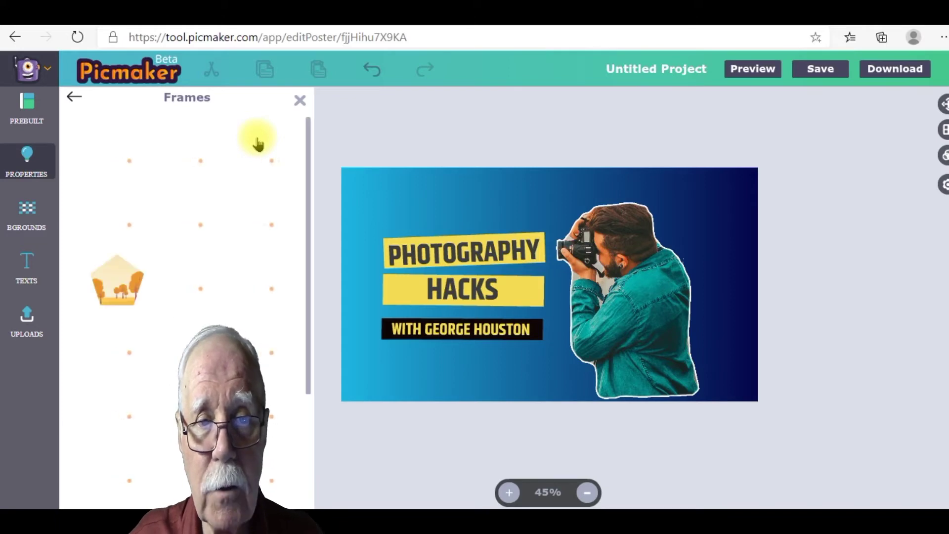
pyautogui.moveTo(307, 181); pyautogui.dragTo(327, 262)
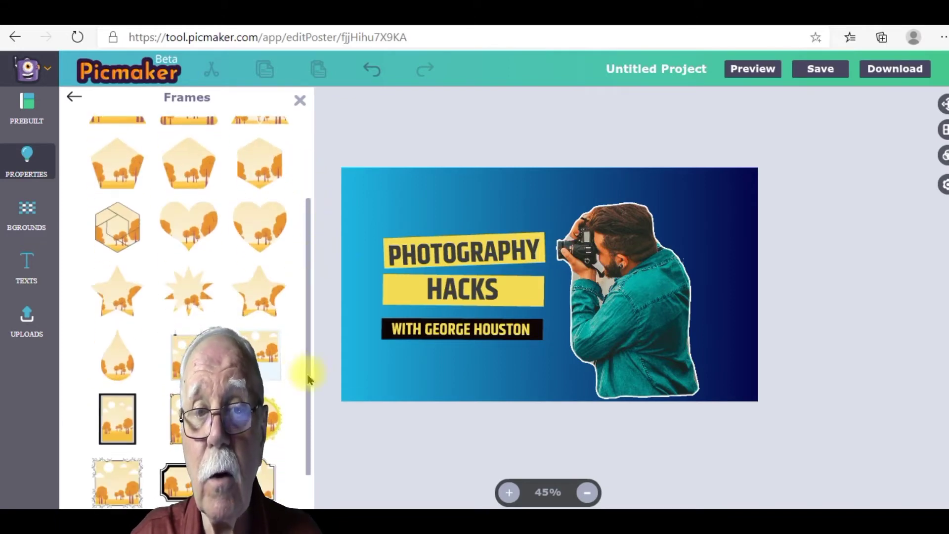
pyautogui.click(181, 481)
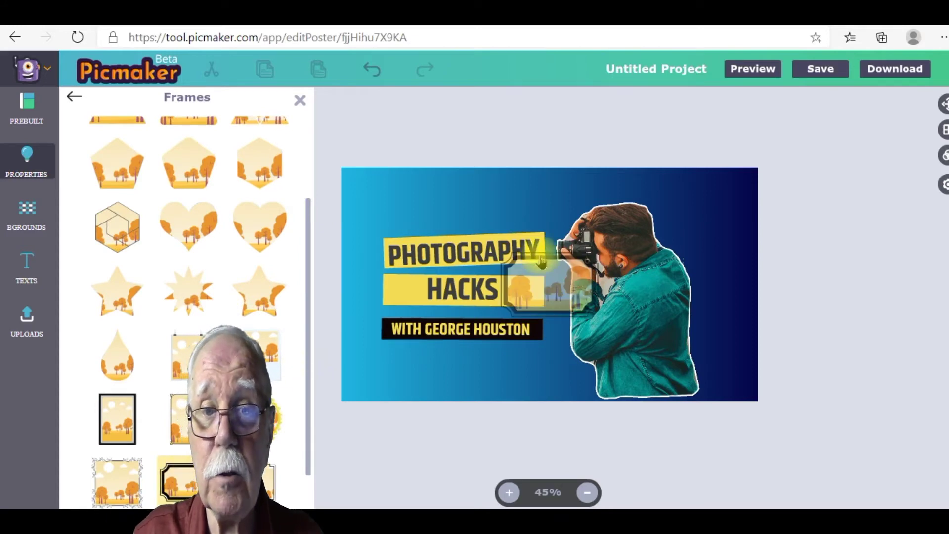
pyautogui.click(532, 271)
pyautogui.moveTo(539, 271); pyautogui.dragTo(401, 190)
pyautogui.rightClick(425, 173)
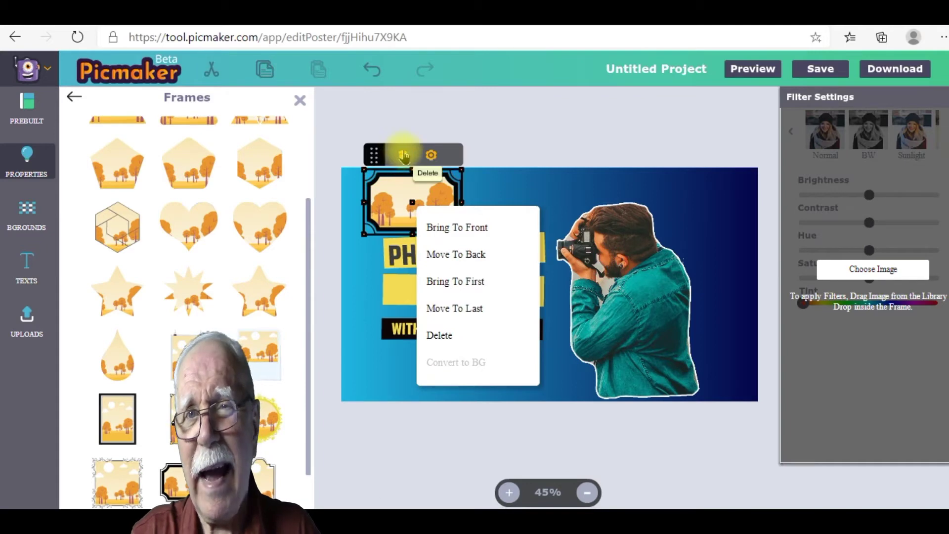
pyautogui.click(402, 156)
pyautogui.click(551, 378)
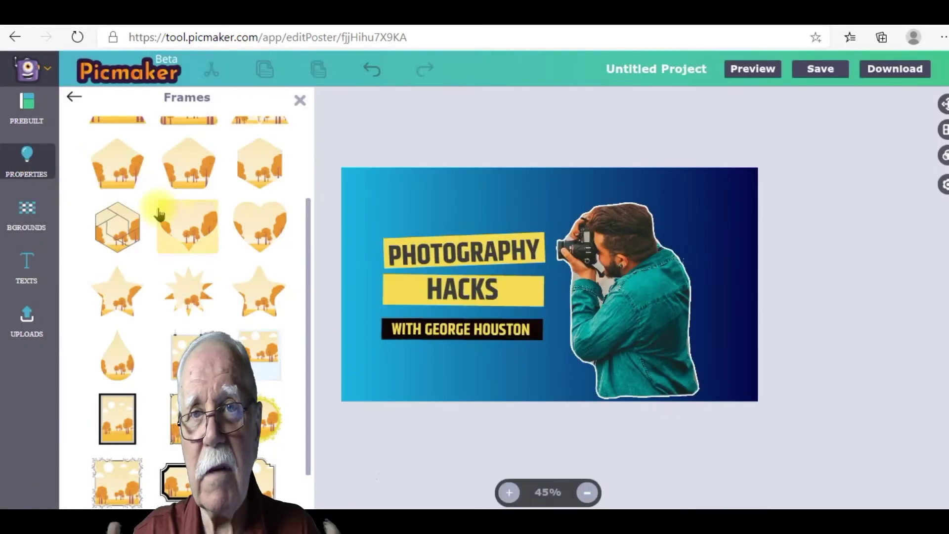
pyautogui.click(75, 98)
pyautogui.click(27, 270)
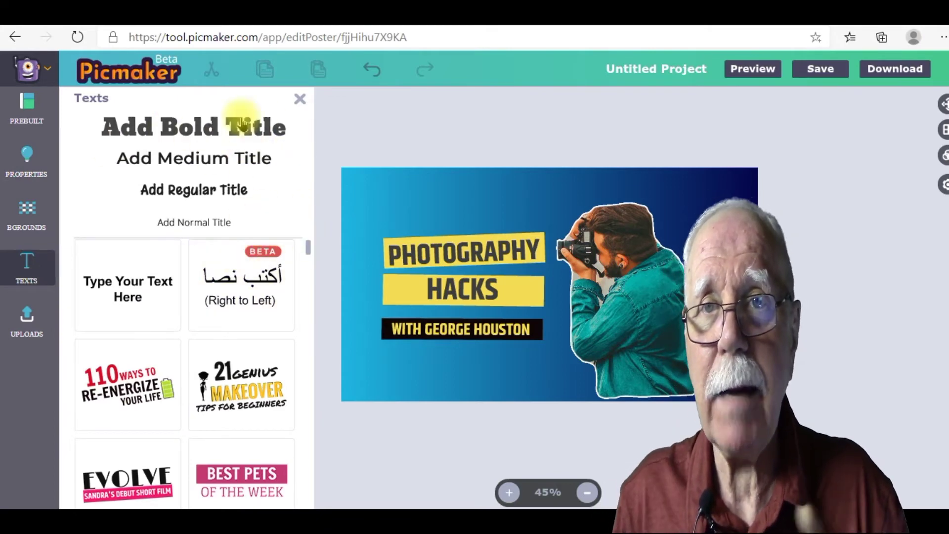
pyautogui.moveTo(308, 248); pyautogui.dragTo(310, 284)
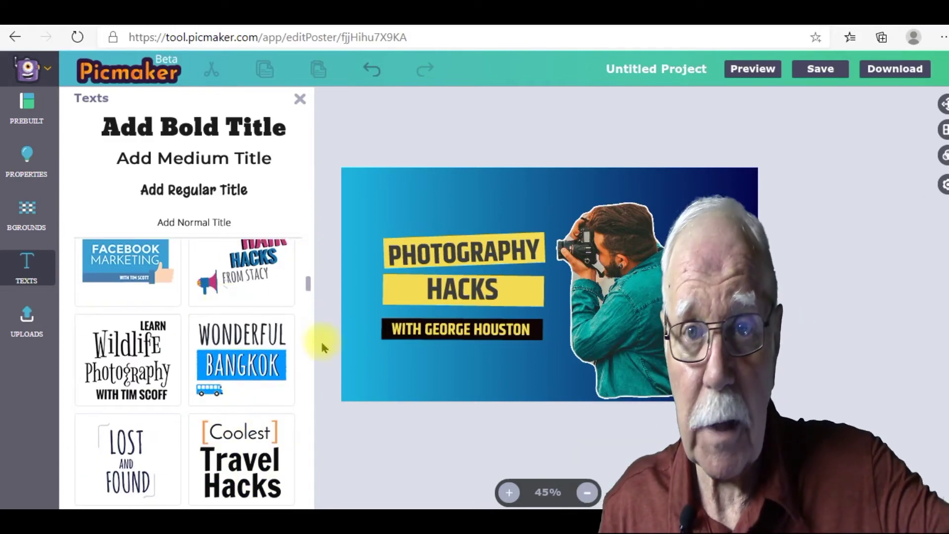
pyautogui.moveTo(306, 282); pyautogui.dragTo(326, 432)
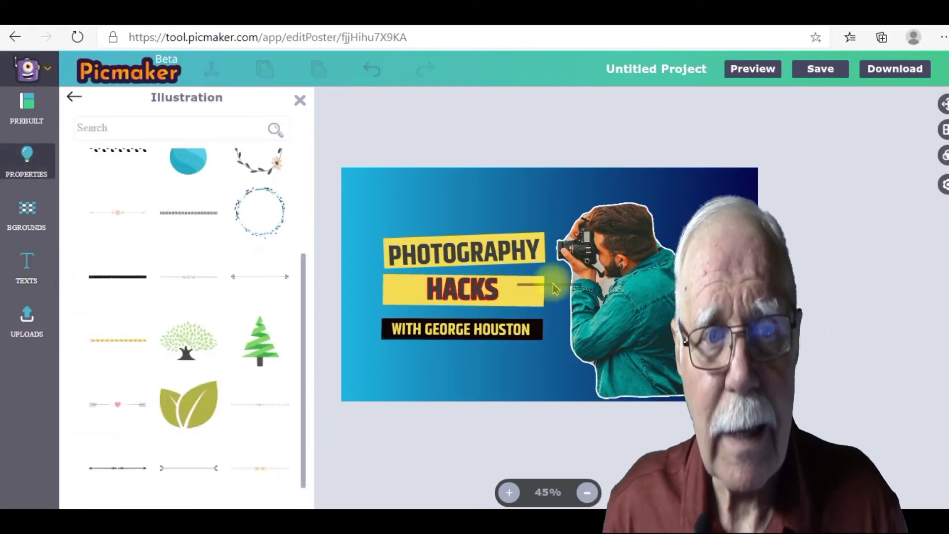
# Step: Add a thin black line and stretch it above PHOTOGRAPHY
pyautogui.click(547, 285)
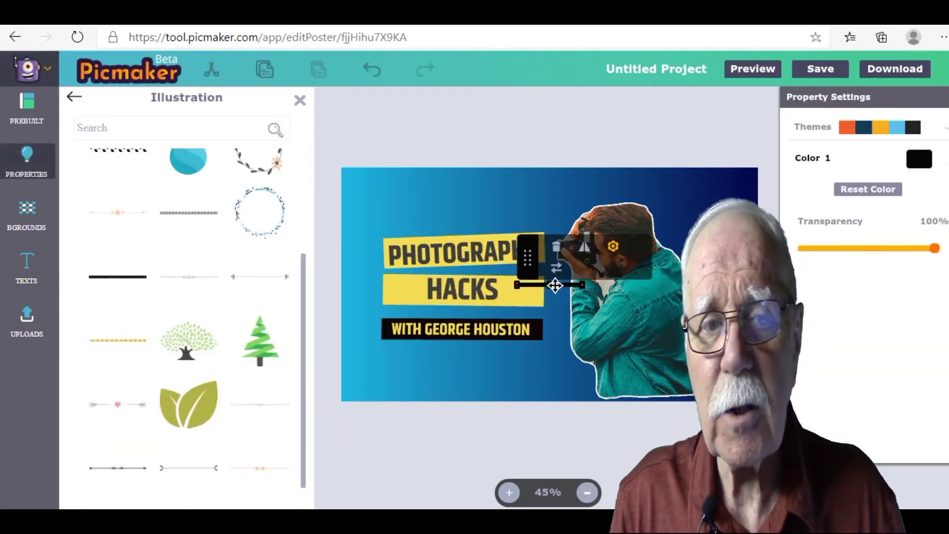
pyautogui.moveTo(555, 285); pyautogui.dragTo(532, 253)
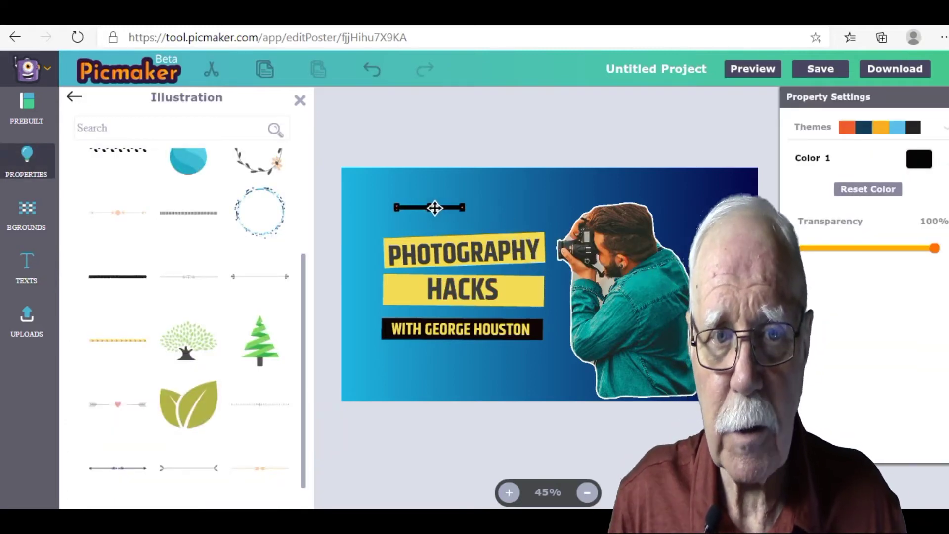
pyautogui.moveTo(414, 207); pyautogui.dragTo(414, 208)
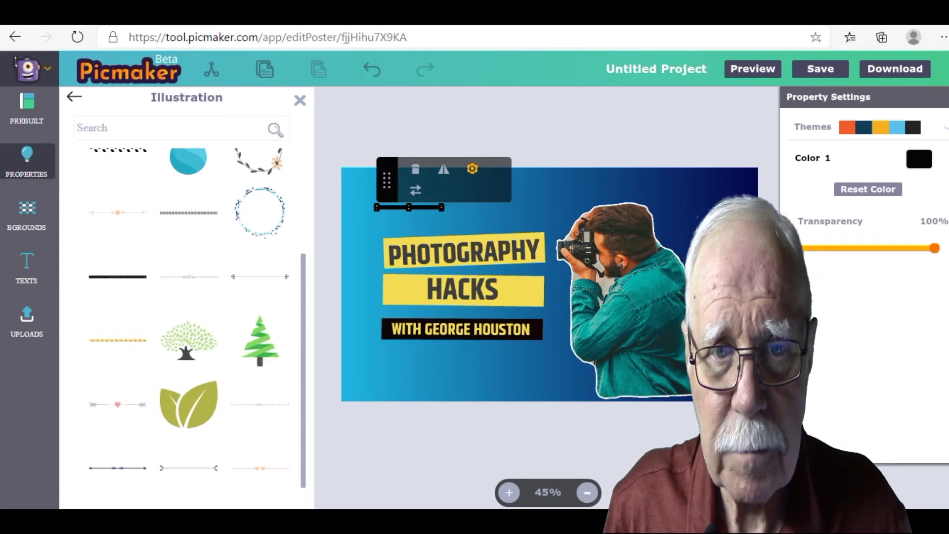
pyautogui.moveTo(441, 206); pyautogui.dragTo(498, 207)
pyautogui.moveTo(409, 210); pyautogui.dragTo(478, 206)
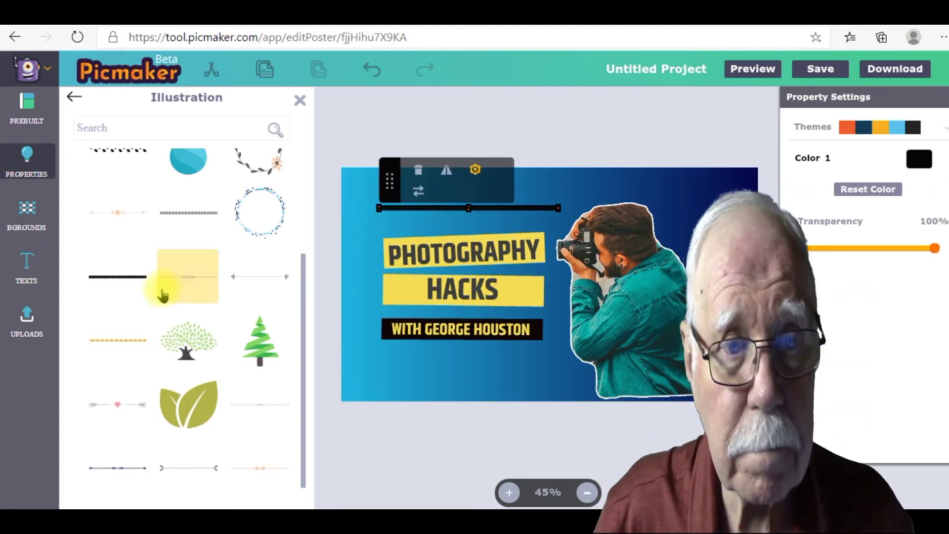
# Step: Add a second black line below WITH GEORGE HOUSTON
pyautogui.click(130, 279)
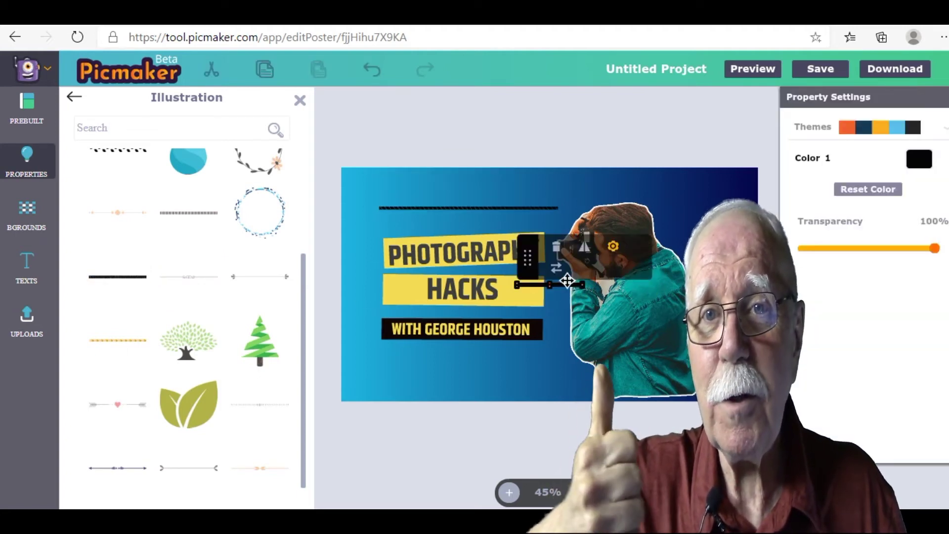
pyautogui.moveTo(568, 281); pyautogui.dragTo(472, 210)
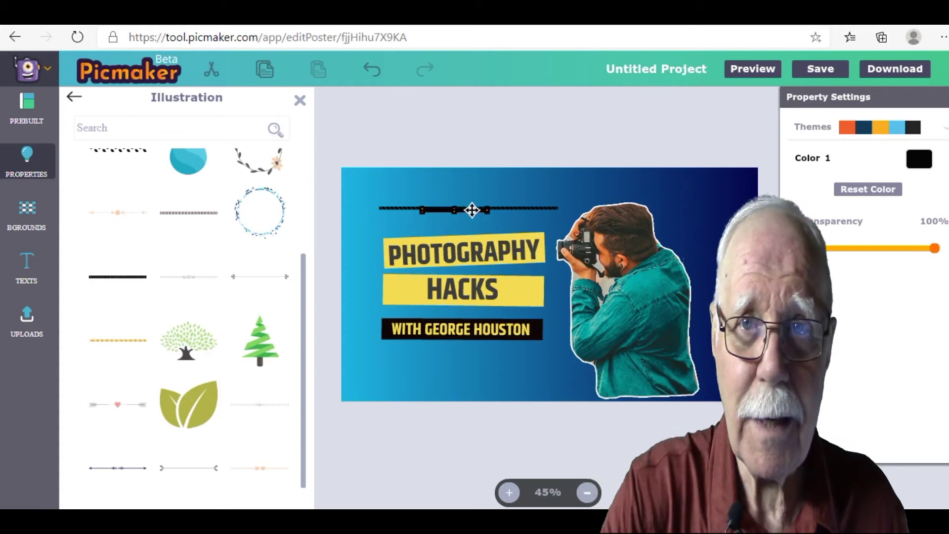
pyautogui.moveTo(434, 193); pyautogui.dragTo(451, 364)
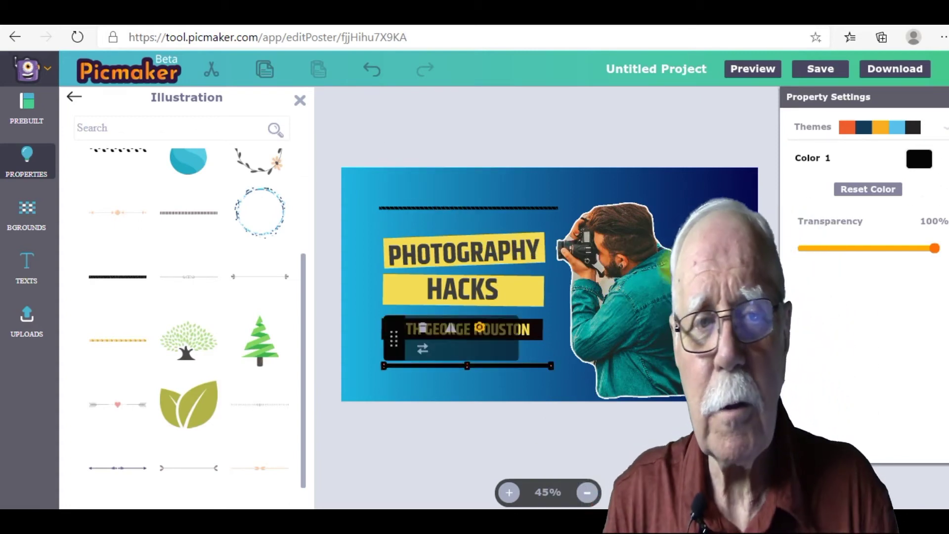
pyautogui.click(547, 374)
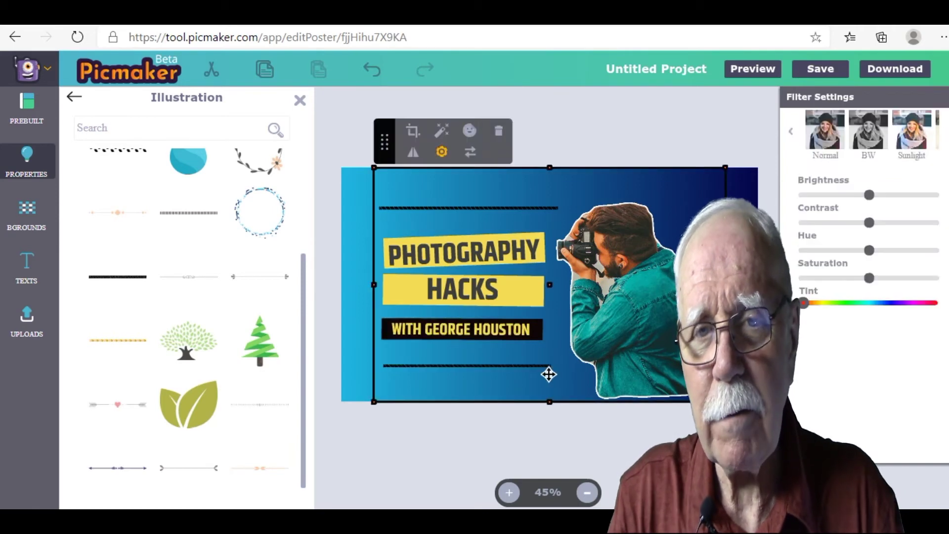
pyautogui.press('Escape')
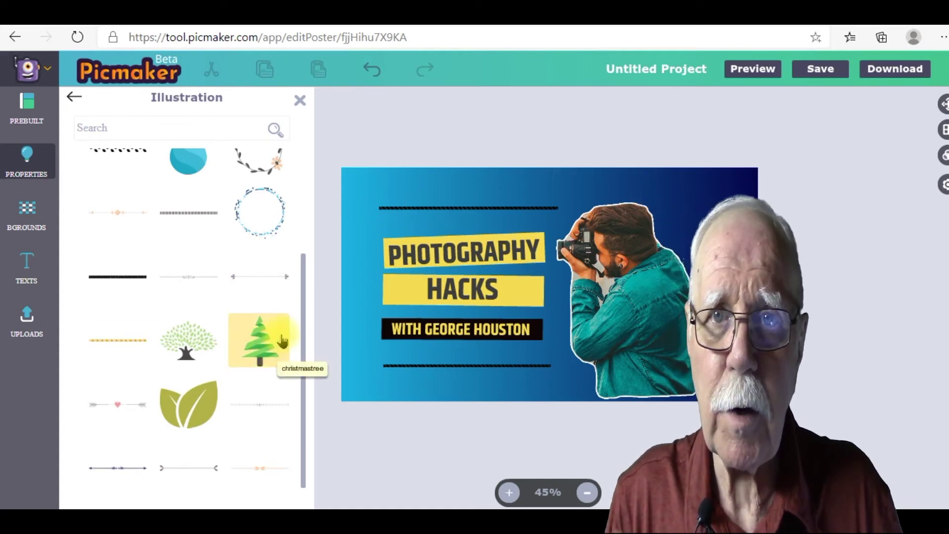
# Step: Add the pine tree illustration beside PHOTOGRAPHY and lower the top divider line slightly
pyautogui.click(259, 355)
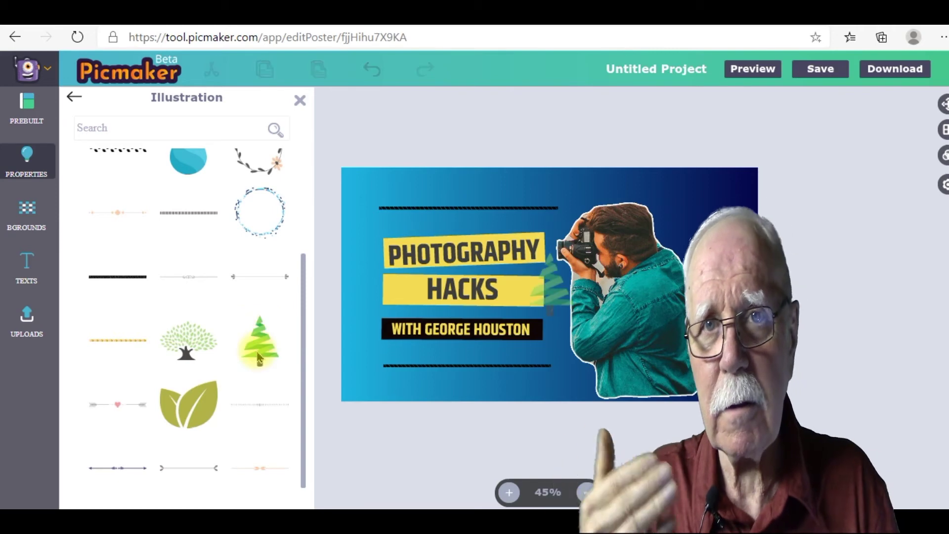
pyautogui.click(554, 279)
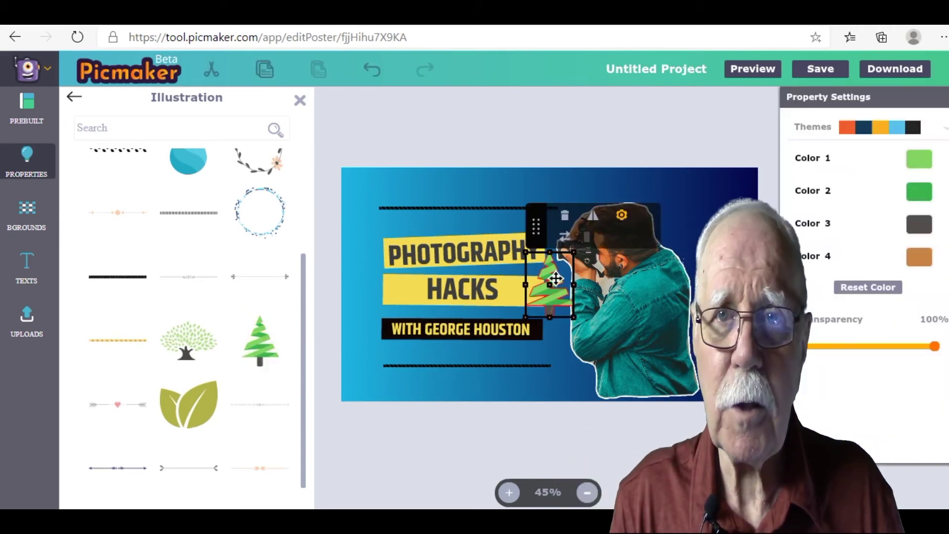
pyautogui.moveTo(554, 279); pyautogui.dragTo(387, 248)
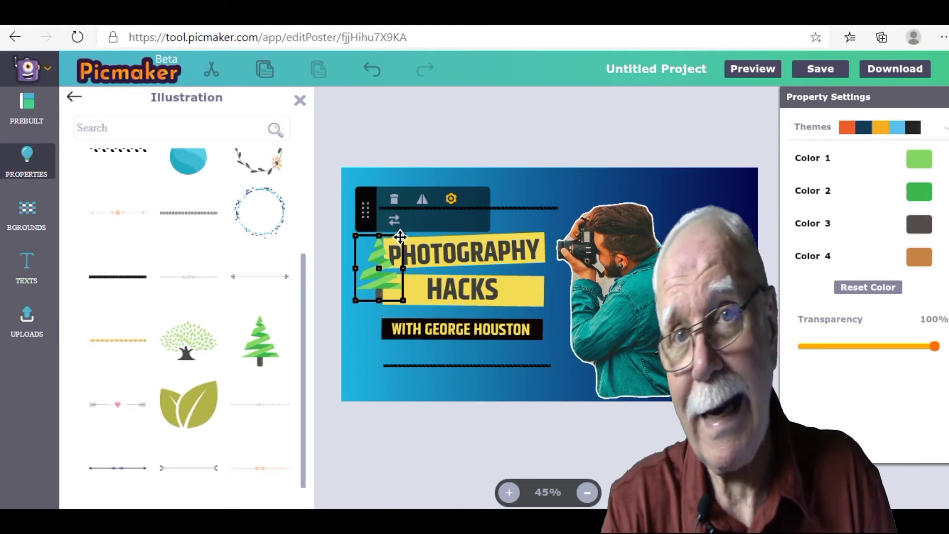
pyautogui.moveTo(400, 237); pyautogui.dragTo(512, 207)
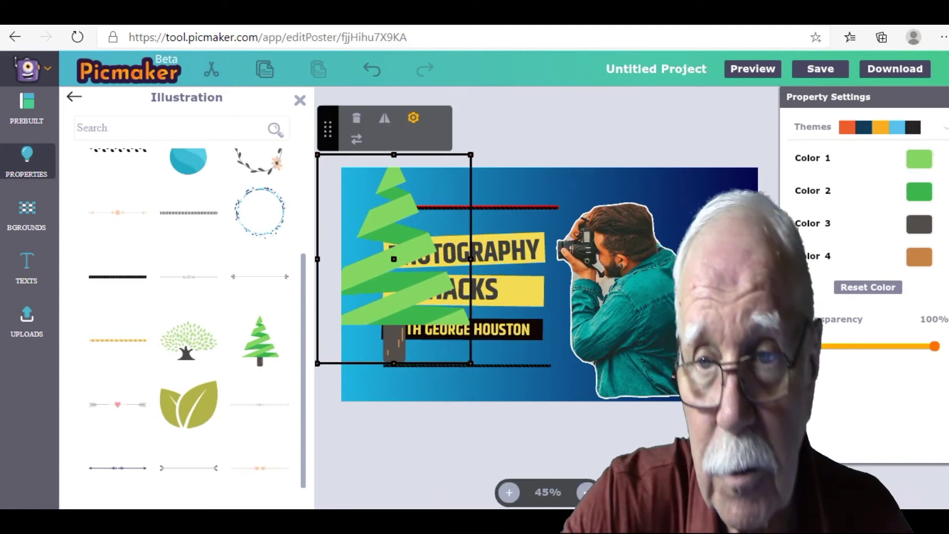
pyautogui.click(438, 209)
pyautogui.moveTo(438, 208); pyautogui.dragTo(460, 230)
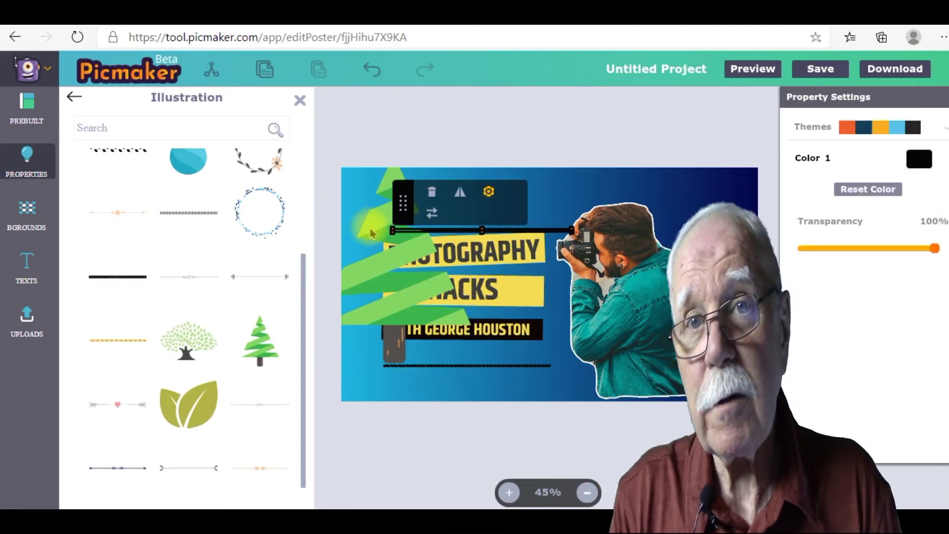
# Step: Send the pine tree back a layer, then behind all other elements
pyautogui.click(392, 226)
pyautogui.rightClick(392, 231)
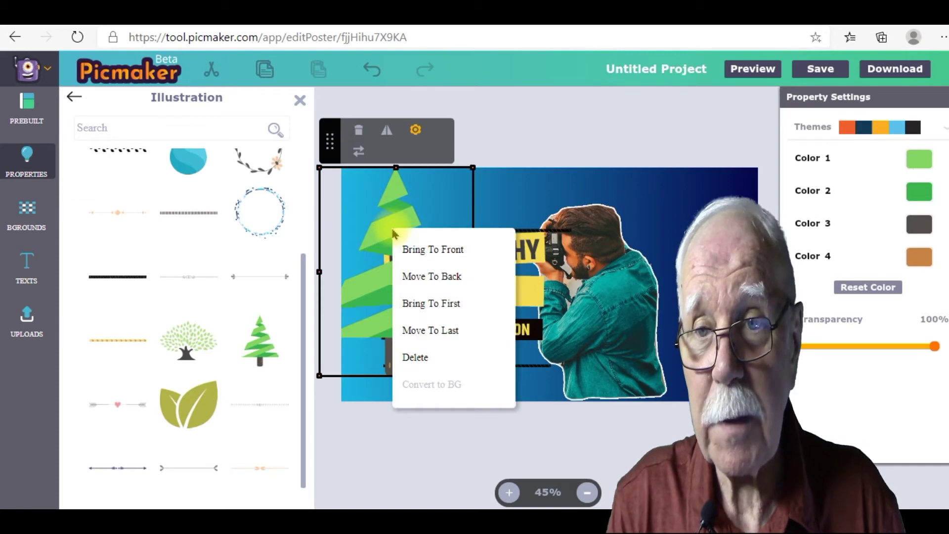
pyautogui.click(426, 281)
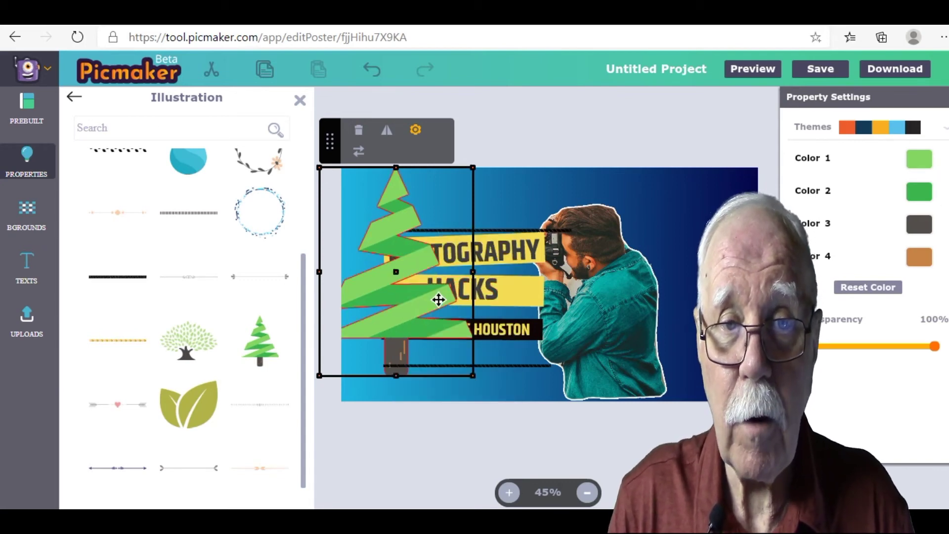
pyautogui.rightClick(407, 239)
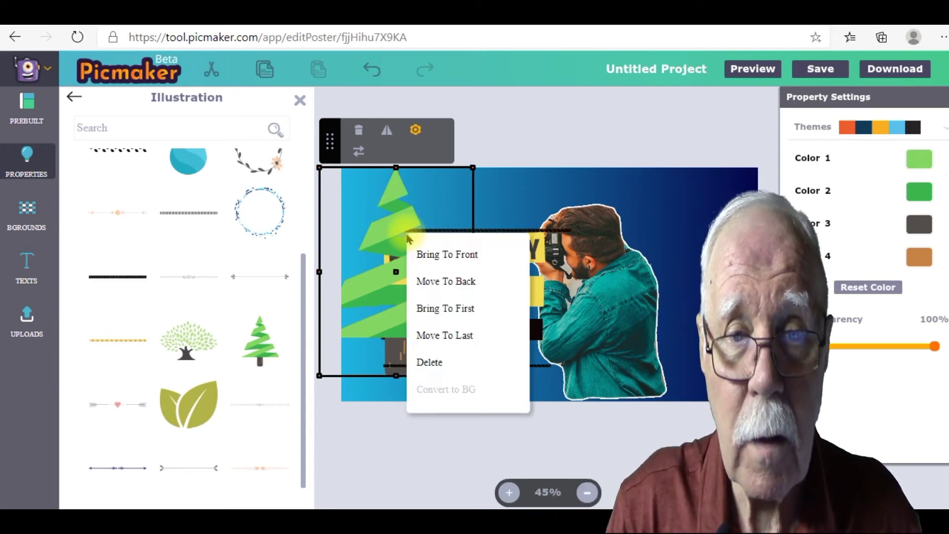
pyautogui.click(426, 336)
pyautogui.click(417, 127)
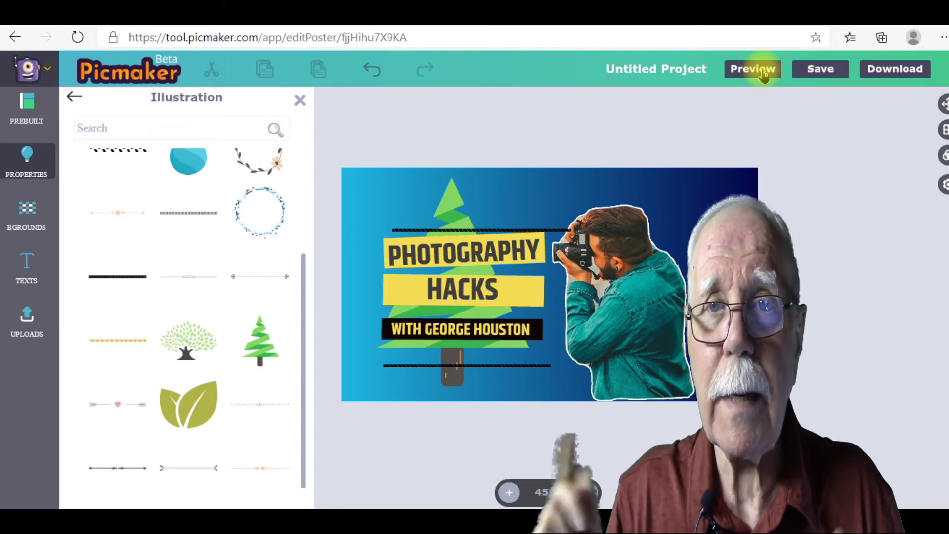
pyautogui.click(761, 71)
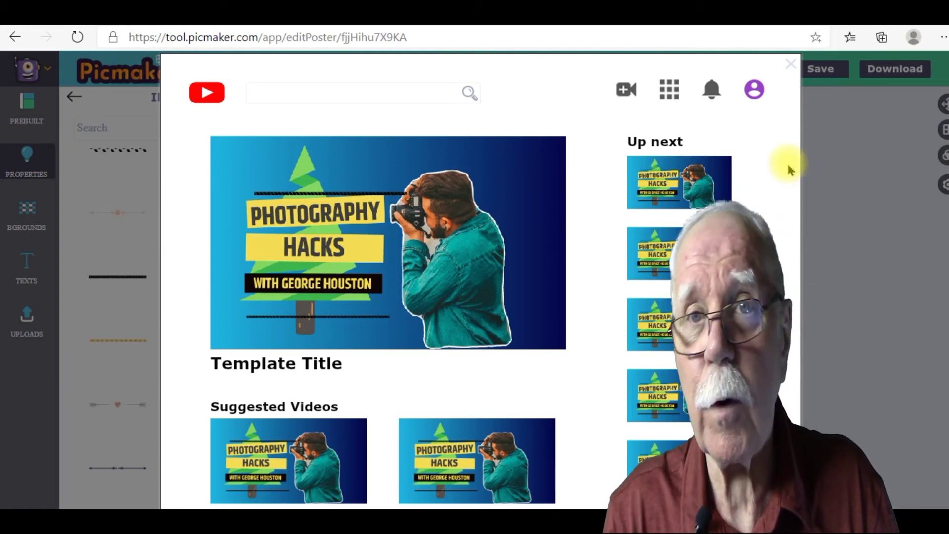
pyautogui.click(792, 65)
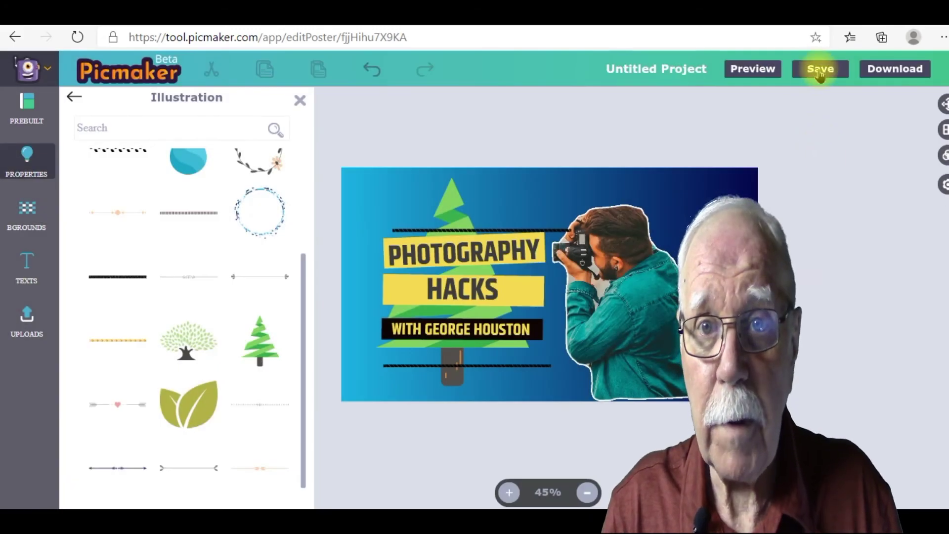